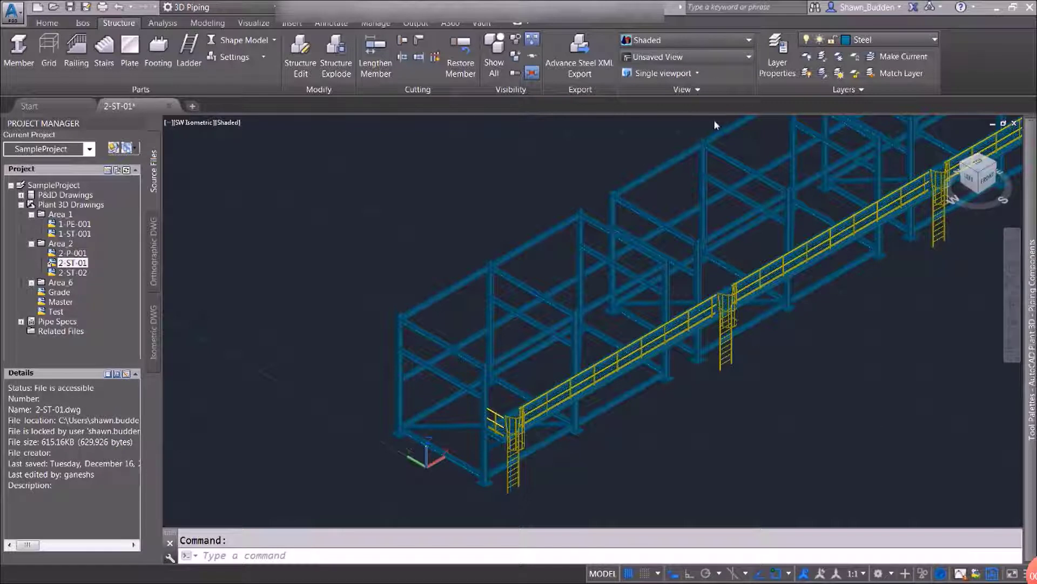
Leave the workspace unchanged and start a new PIPE RACK structural grid with the Grid tool
{"action": "left_click", "coordinate": [244, 7]}
{"action": "left_click", "coordinate": [238, 21]}
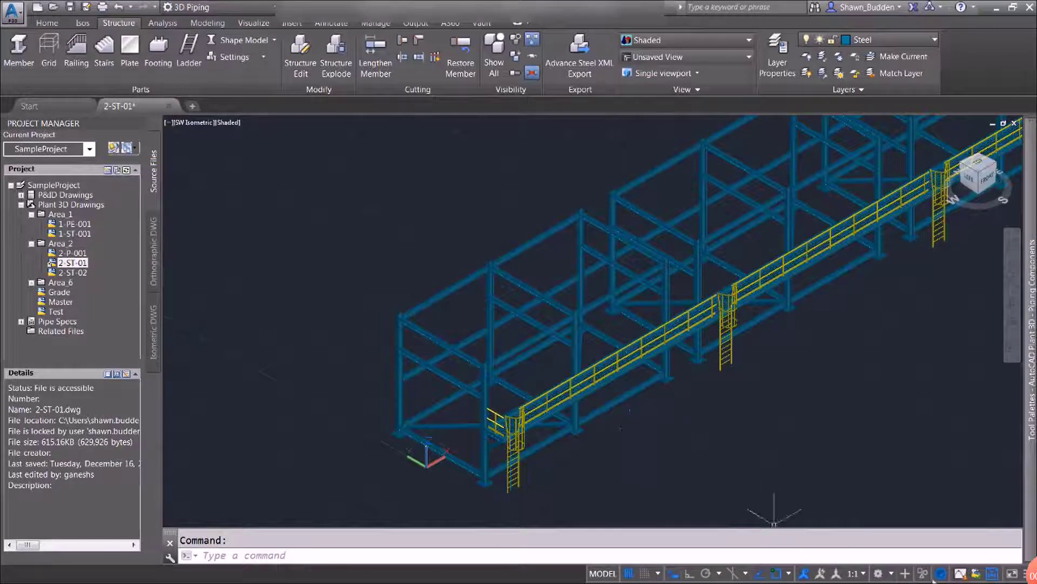
{"action": "left_click", "coordinate": [890, 574]}
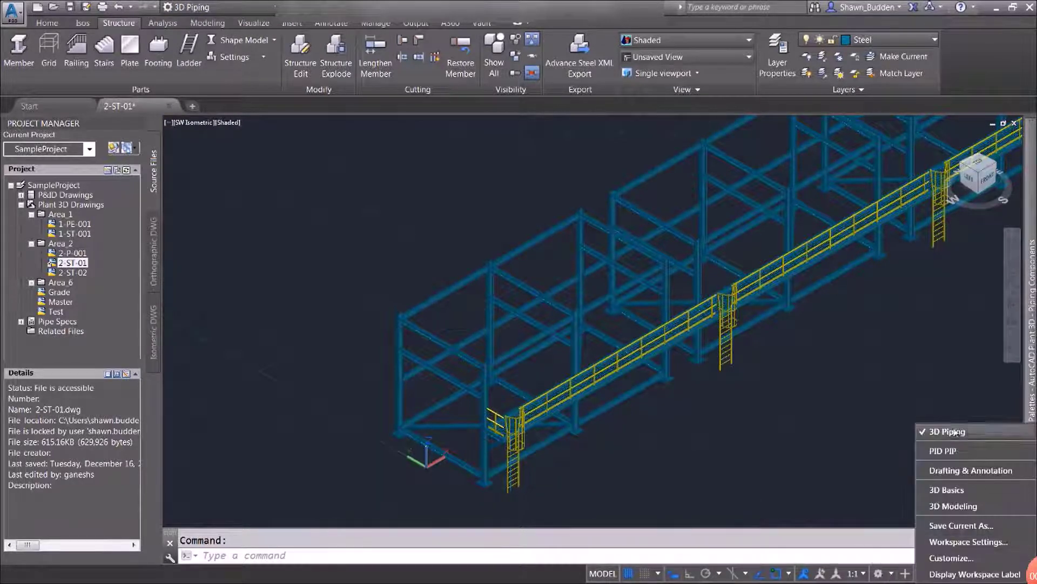
{"action": "left_click", "coordinate": [250, 553]}
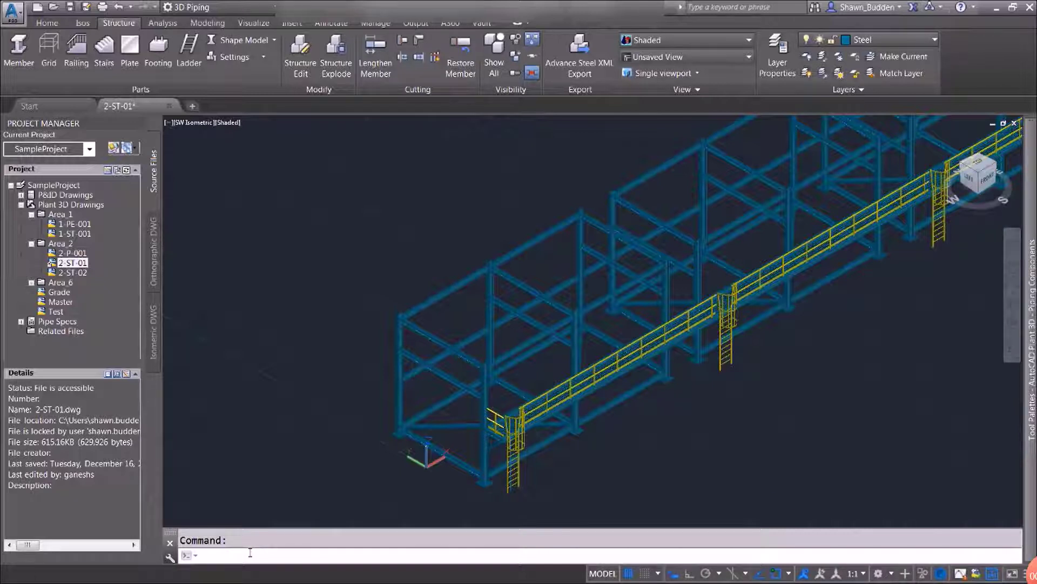
{"action": "type", "text": "WS"}
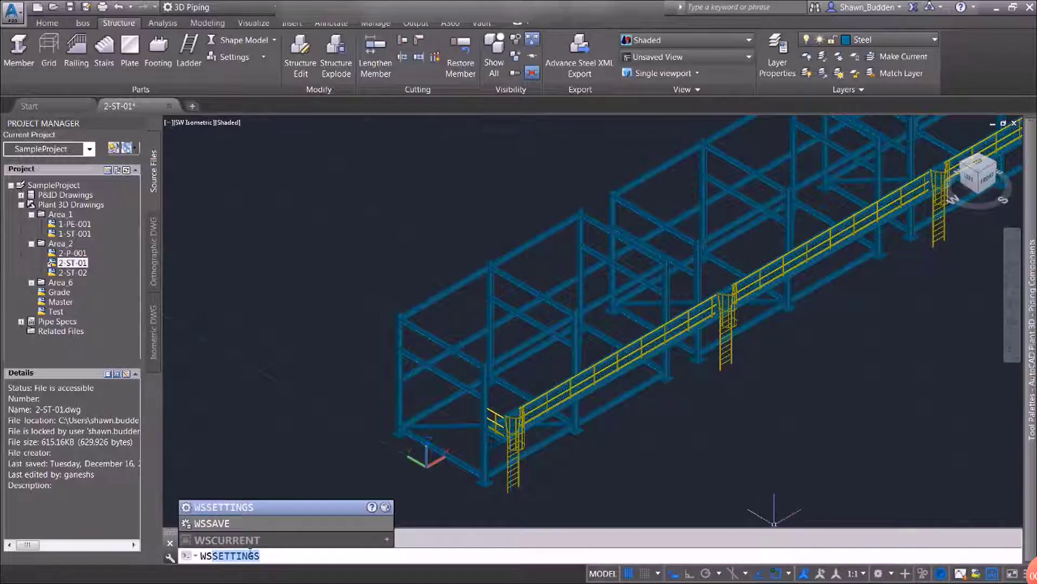
{"action": "key", "text": "Return"}
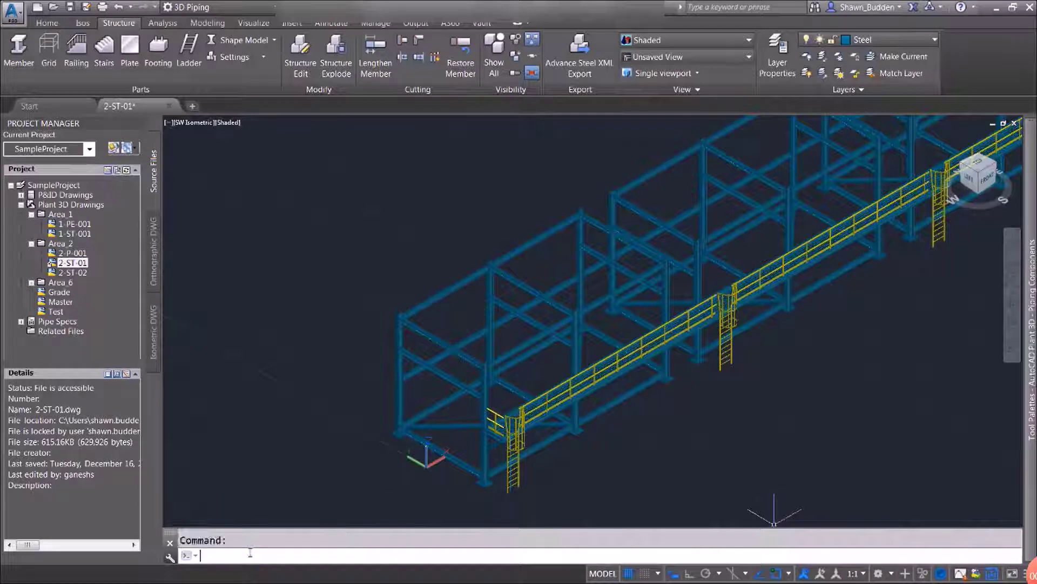
{"action": "left_click", "coordinate": [50, 56]}
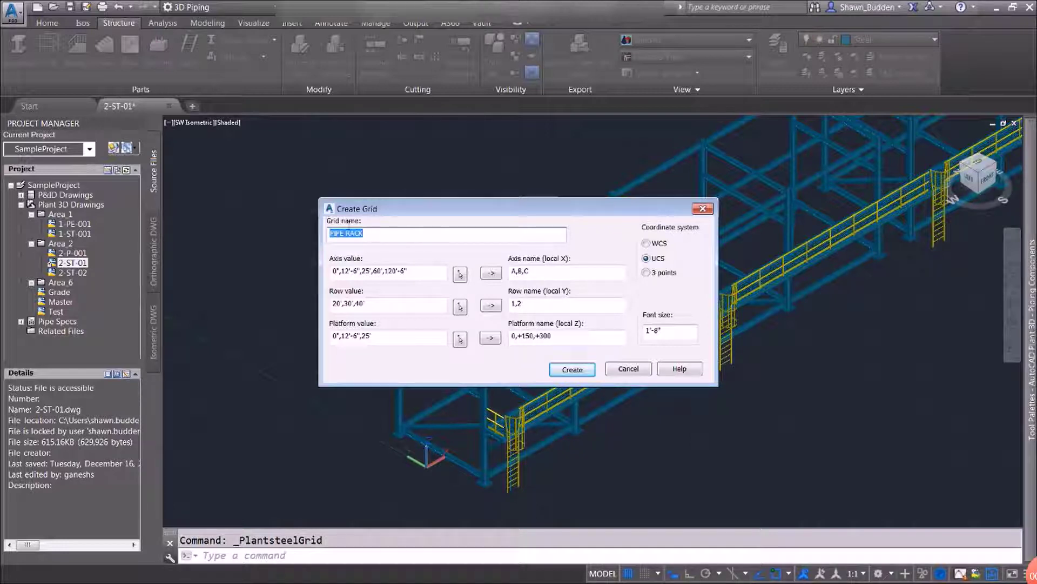
Create the PIPE RACK grid labelled A–C, 1–2 and 0, +150, +300, then select it
{"action": "left_click", "coordinate": [573, 369]}
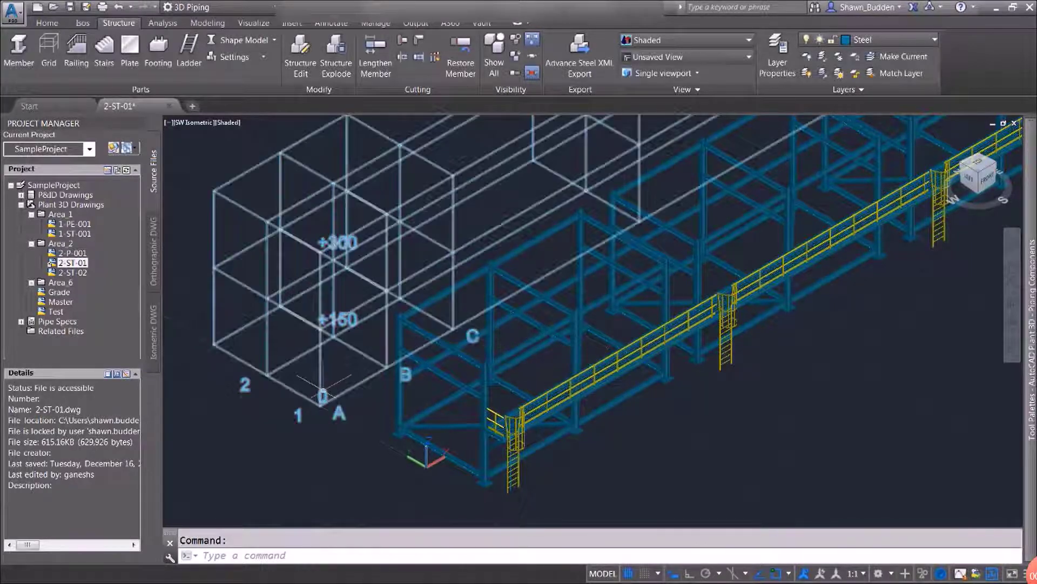
{"action": "scroll", "coordinate": [249, 384], "scroll_direction": "up", "scroll_amount": 2}
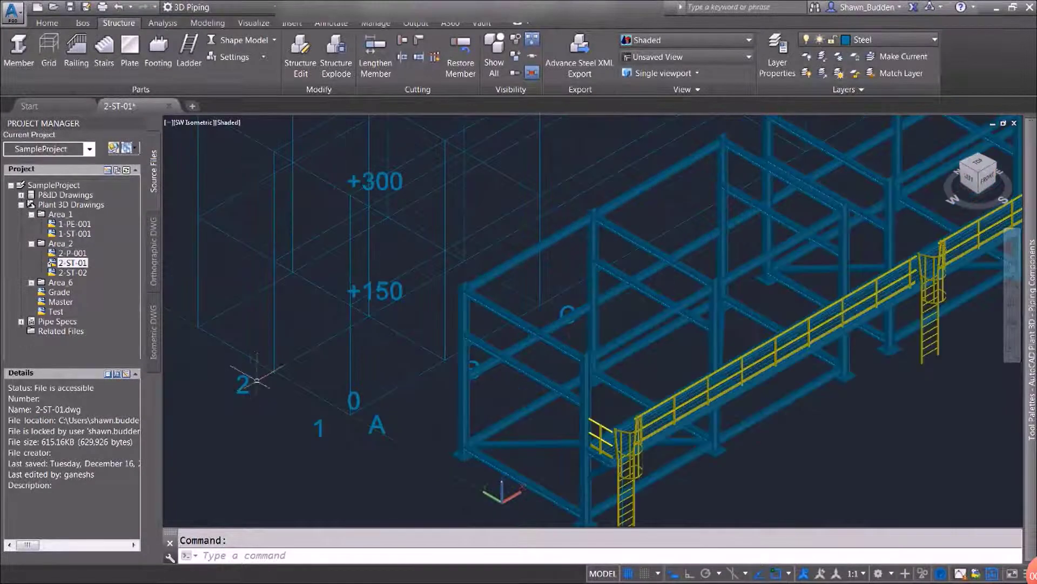
{"action": "scroll", "coordinate": [274, 360], "scroll_direction": "down", "scroll_amount": 3}
{"action": "scroll", "coordinate": [278, 371], "scroll_direction": "down", "scroll_amount": 2}
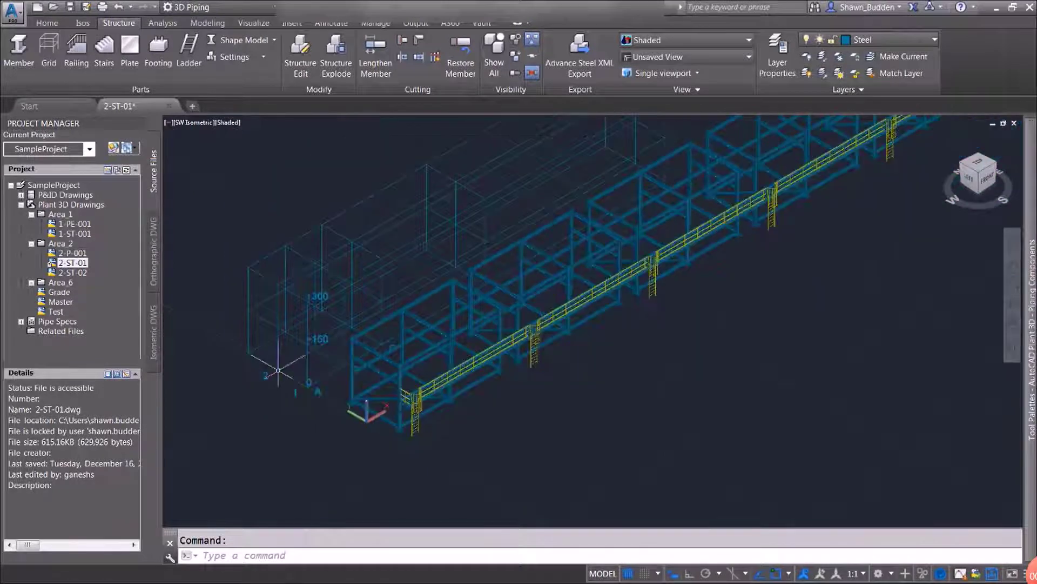
{"action": "left_click", "coordinate": [278, 290]}
Open the PIPE RACK grid's Edit Grid dialog and move it off the grid
{"action": "right_click", "coordinate": [278, 291]}
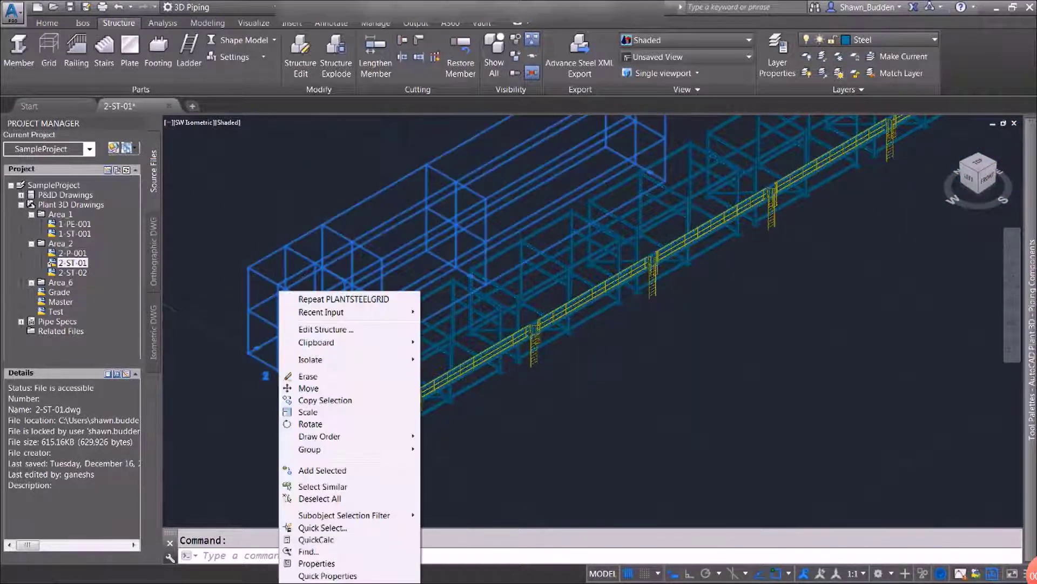
{"action": "left_click", "coordinate": [326, 329]}
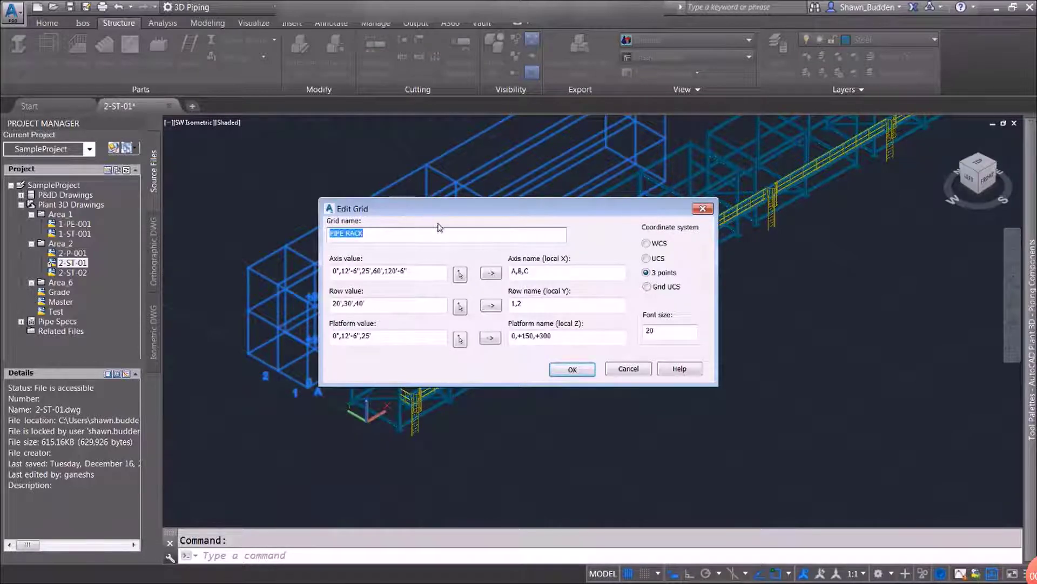
{"action": "left_click_drag", "start_coordinate": [417, 205], "coordinate": [598, 183]}
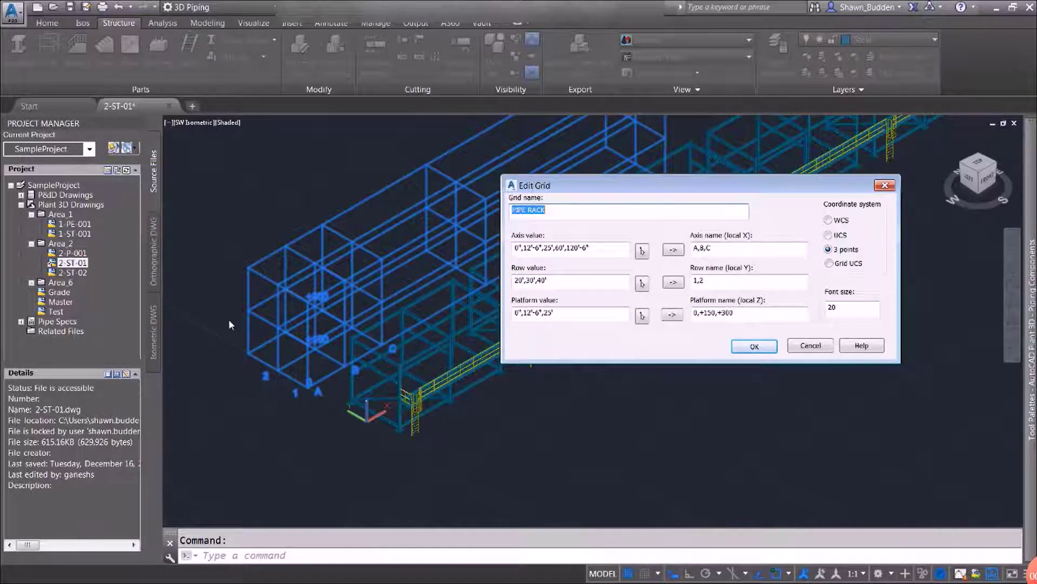
Change the row values to 50', 70', 90', 110'
{"action": "left_click", "coordinate": [552, 285]}
{"action": "left_click_drag", "start_coordinate": [553, 285], "coordinate": [513, 282]}
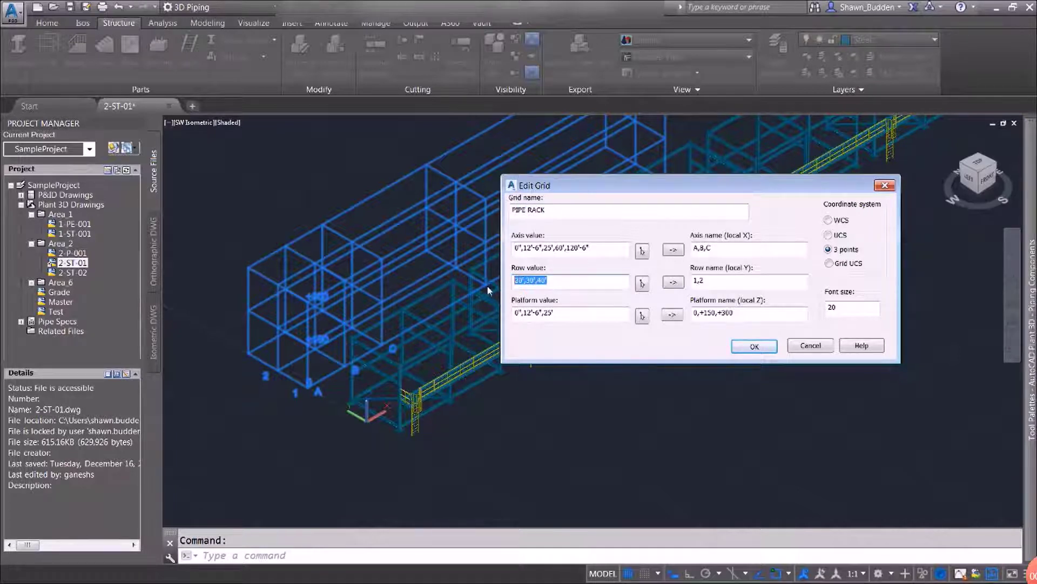
{"action": "left_click", "coordinate": [517, 281]}
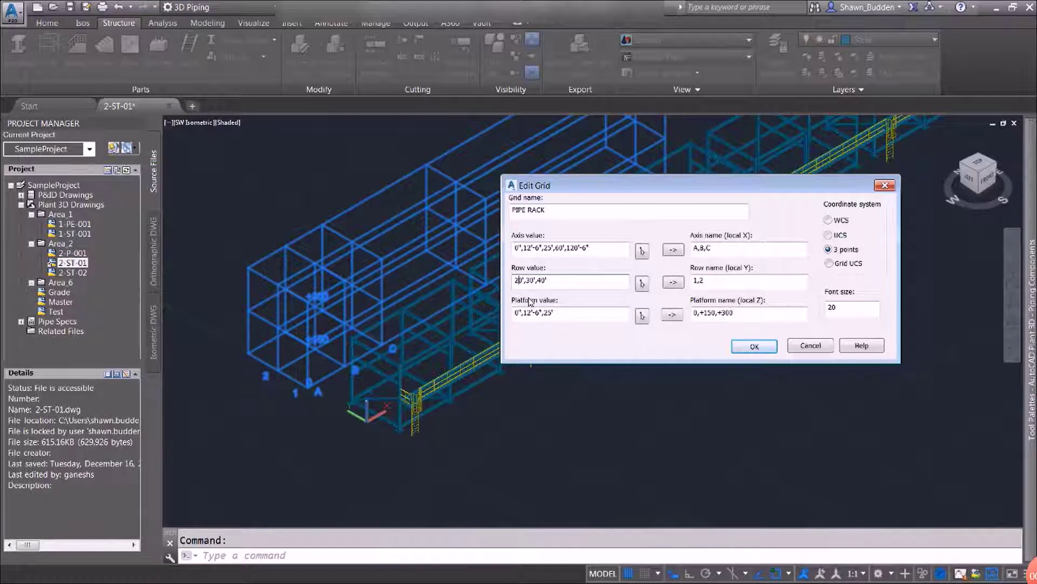
{"action": "key", "text": "BackSpace"}
{"action": "type", "text": "5"}
{"action": "key", "text": "Right"}
{"action": "key", "text": "BackSpace"}
{"action": "type", "text": "7"}
{"action": "key", "text": "Right"}
{"action": "key", "text": "Right"}
{"action": "key", "text": "Right"}
{"action": "key", "text": "Right"}
{"action": "key", "text": "BackSpace"}
{"action": "type", "text": "8"}
{"action": "type", "text": ","}
{"action": "type", "text": "110"}
Set the axis values to 0', 20', 40', 60', 80'
{"action": "left_click_drag", "start_coordinate": [590, 250], "coordinate": [527, 254]}
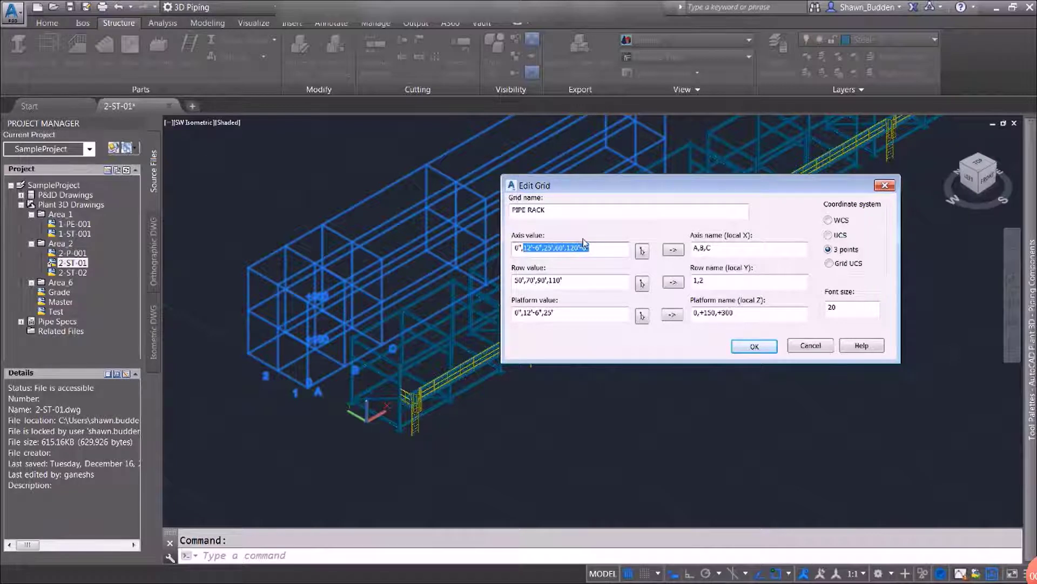
{"action": "type", "text": "20"}
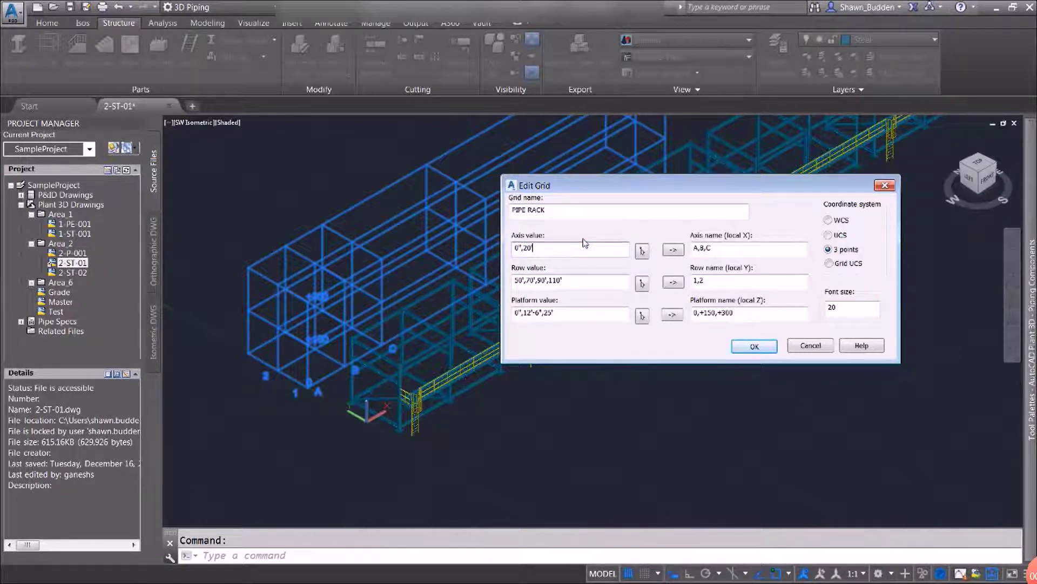
{"action": "type", "text": "',40',60',80'"}
Set the platform values to 0', 15', 30', 45'
{"action": "left_click_drag", "start_coordinate": [572, 319], "coordinate": [512, 316]}
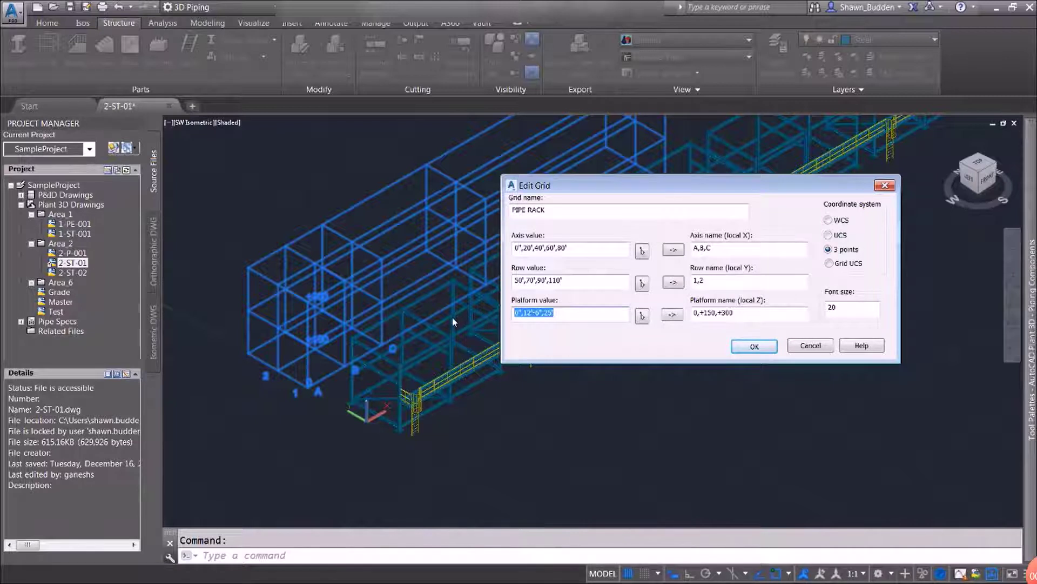
{"action": "type", "text": "0"}
{"action": "type", "text": "',15',30',45'"}
Apply the new spacing and frame the enlarged grid beside the pipe rack
{"action": "left_click", "coordinate": [755, 345]}
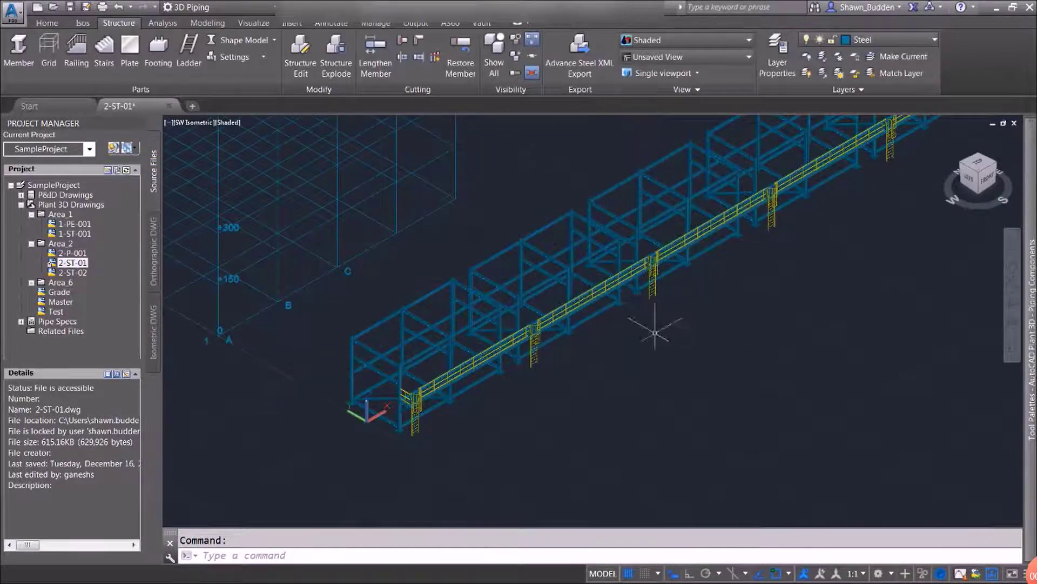
{"action": "middle_click_drag", "start_coordinate": [452, 301], "coordinate": [663, 394]}
{"action": "scroll", "coordinate": [425, 315], "scroll_direction": "up", "scroll_amount": 2}
{"action": "scroll", "coordinate": [425, 315], "scroll_direction": "down", "scroll_amount": 2}
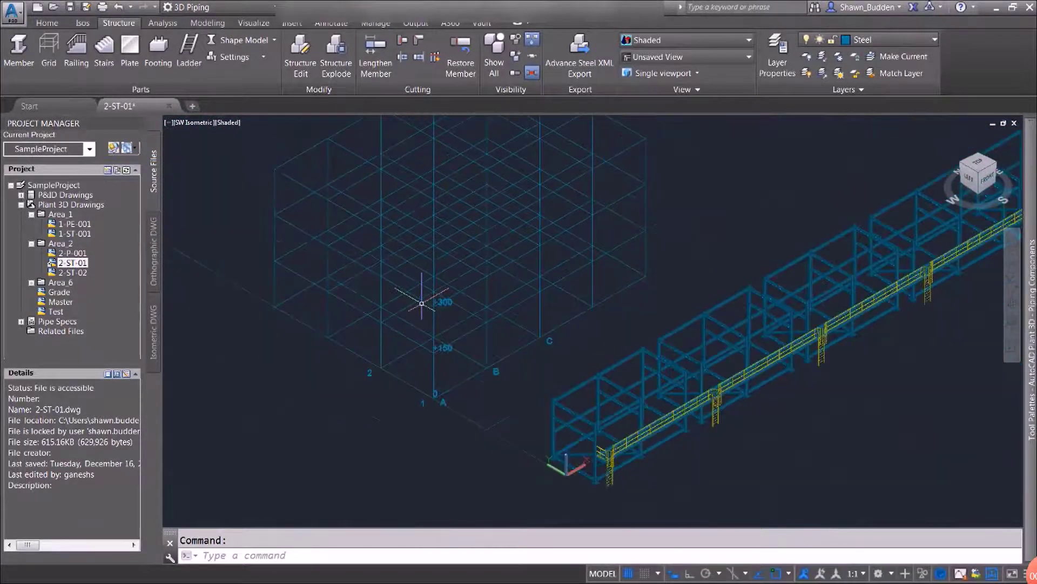
{"action": "middle_click_drag", "start_coordinate": [343, 280], "coordinate": [373, 339]}
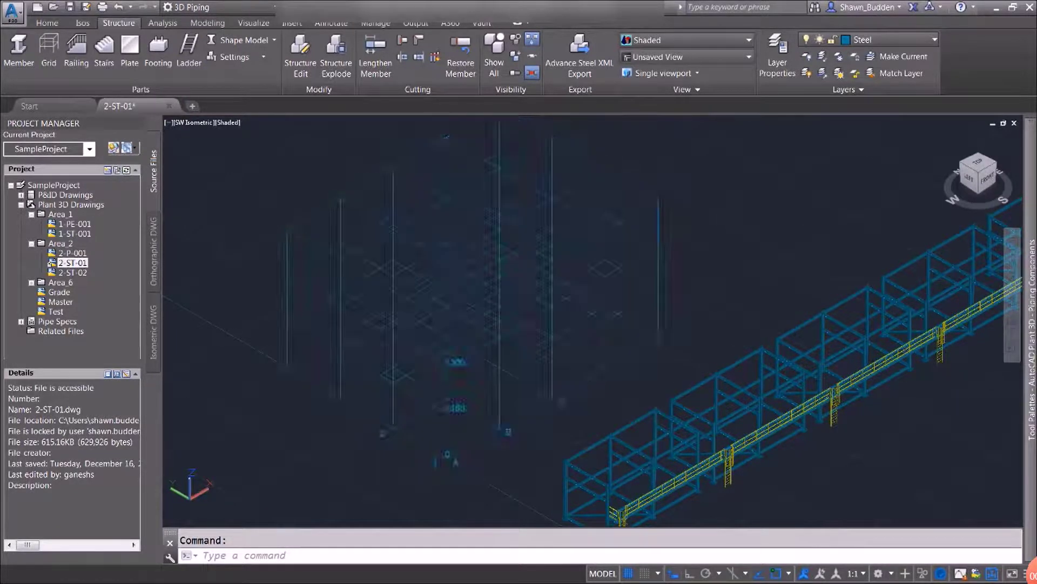
Reopen the PIPE RACK grid's Edit Grid dialog and move it aside
{"action": "left_click", "coordinate": [594, 242]}
{"action": "right_click", "coordinate": [593, 242]}
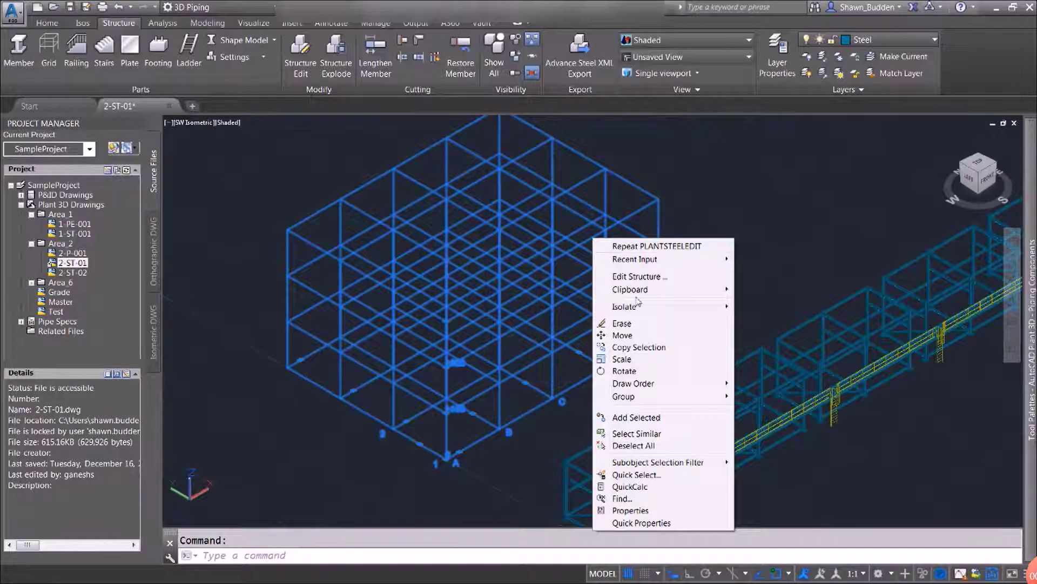
{"action": "left_click", "coordinate": [637, 276]}
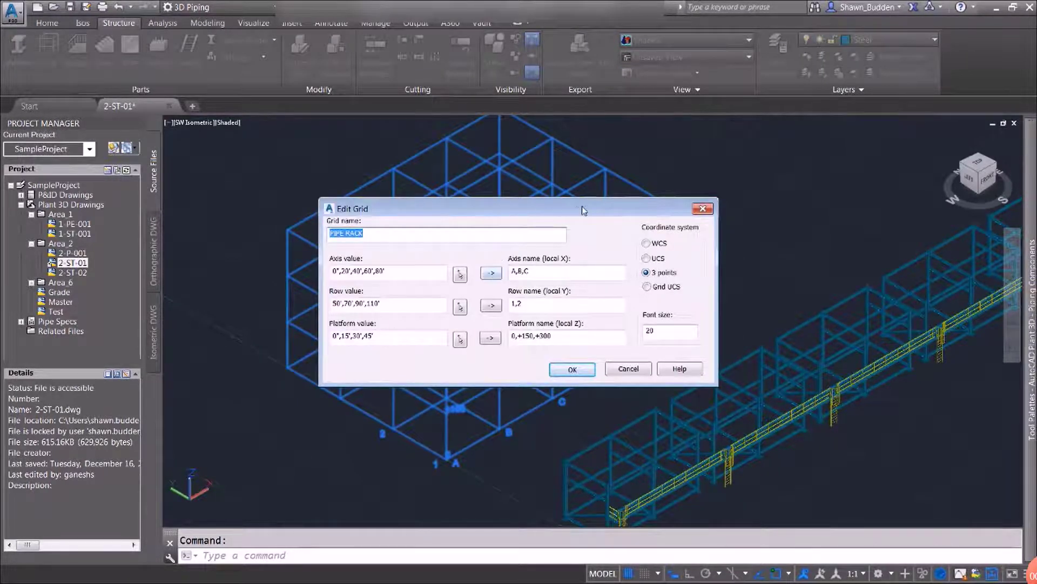
{"action": "left_click_drag", "start_coordinate": [579, 211], "coordinate": [745, 148]}
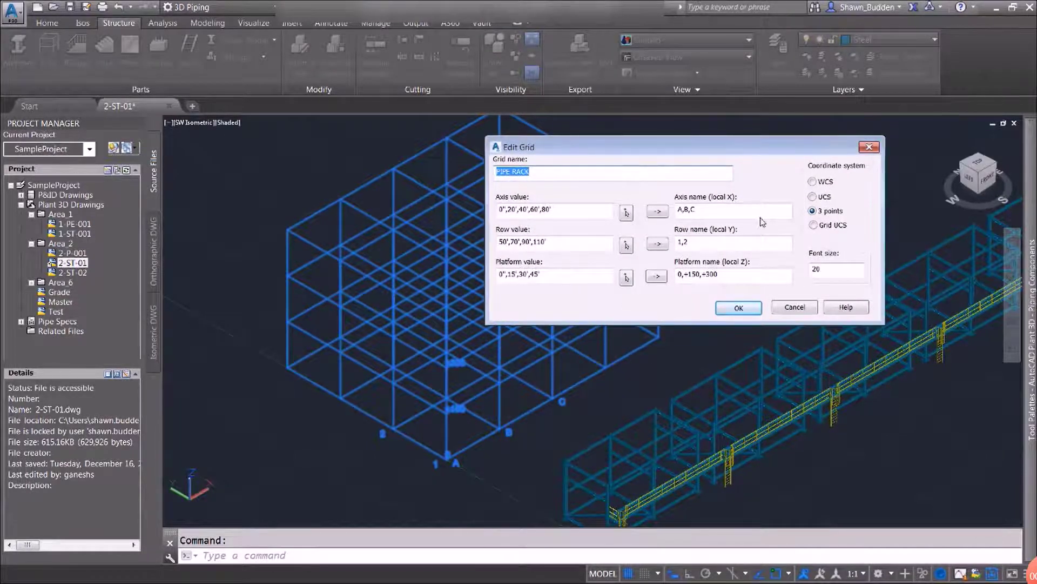
Name the axes X1–X4, rows Y1–Y4 and platforms Level 1–Level 4
{"action": "left_click", "coordinate": [666, 211]}
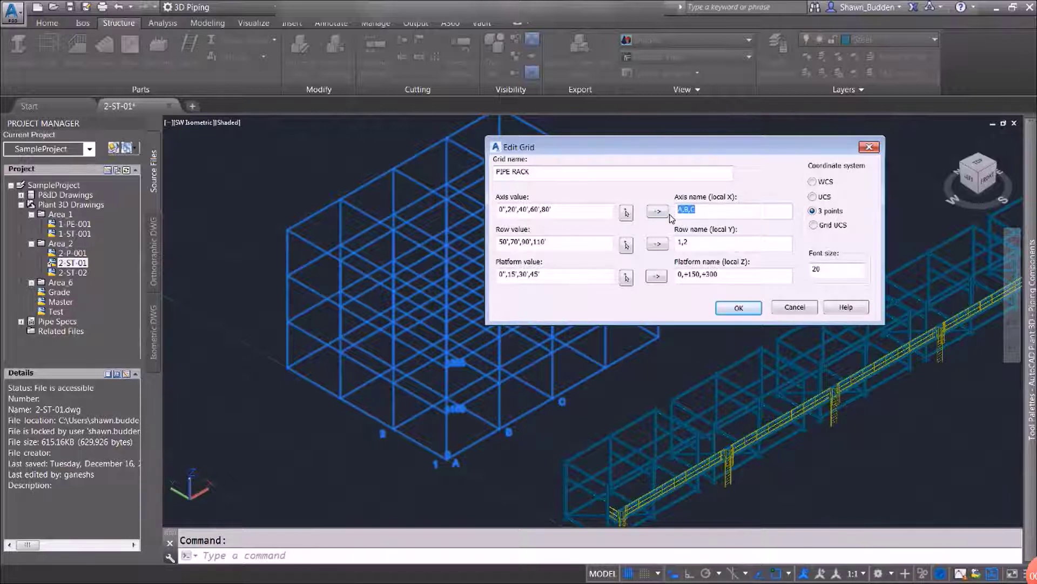
{"action": "type", "text": "X1,X2,X"}
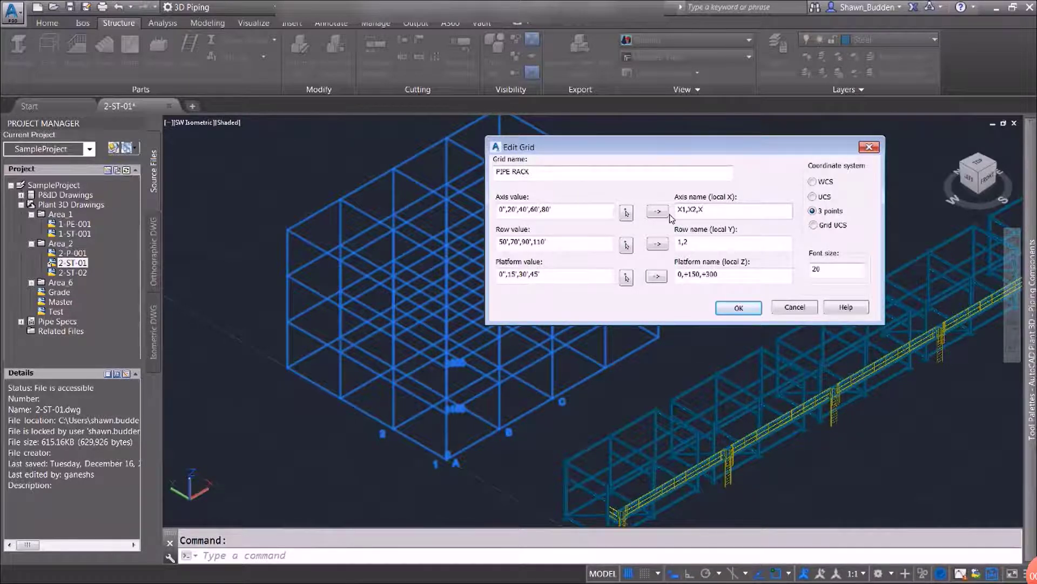
{"action": "type", "text": "3,X4"}
{"action": "double_click", "coordinate": [687, 243]}
{"action": "type", "text": "Y1,"}
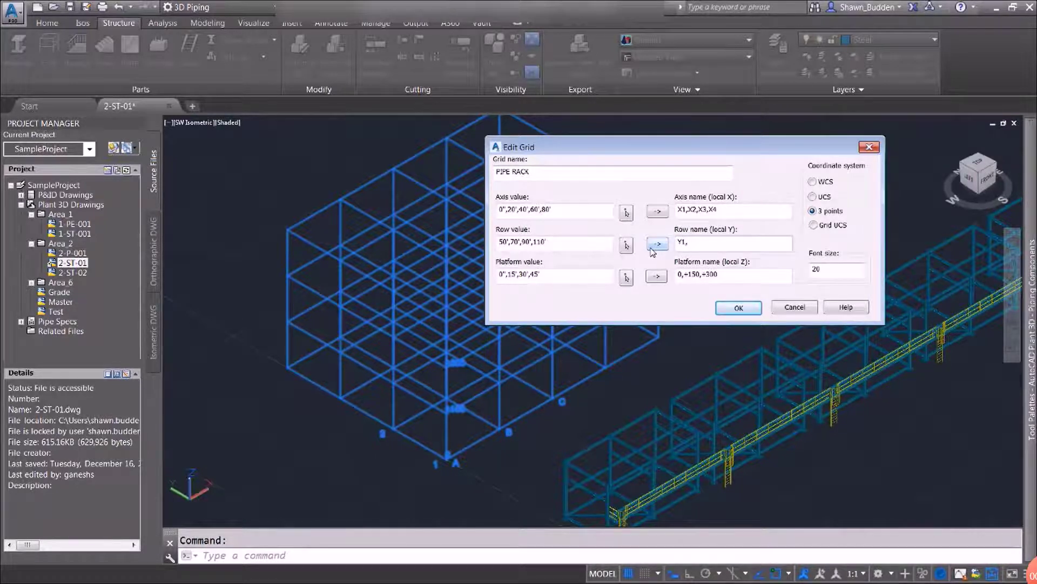
{"action": "type", "text": "Y2,Y3,Y4"}
{"action": "double_click", "coordinate": [721, 279]}
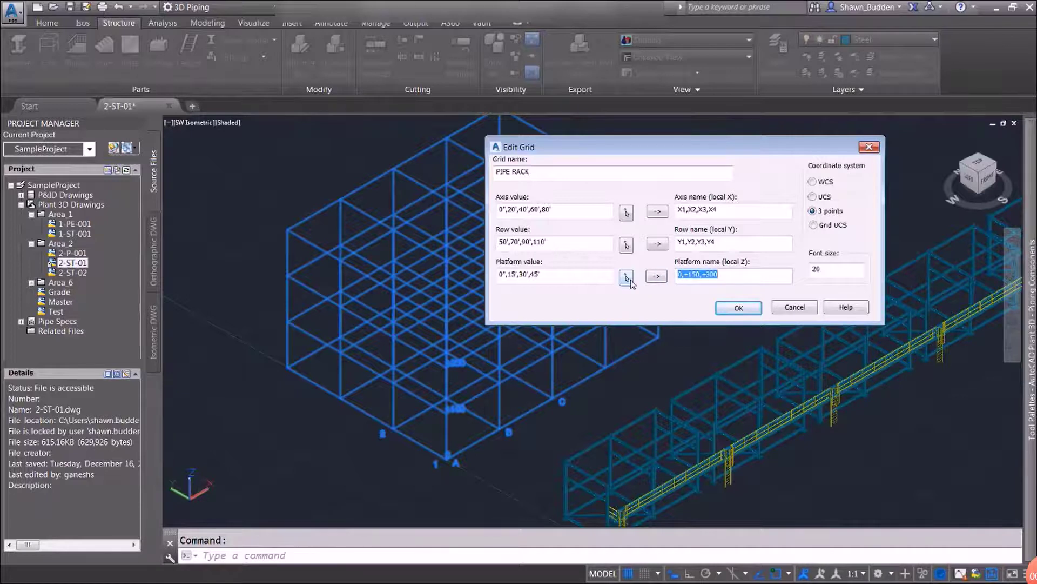
{"action": "type", "text": "Level 1, Level 2, Level 3, Level"}
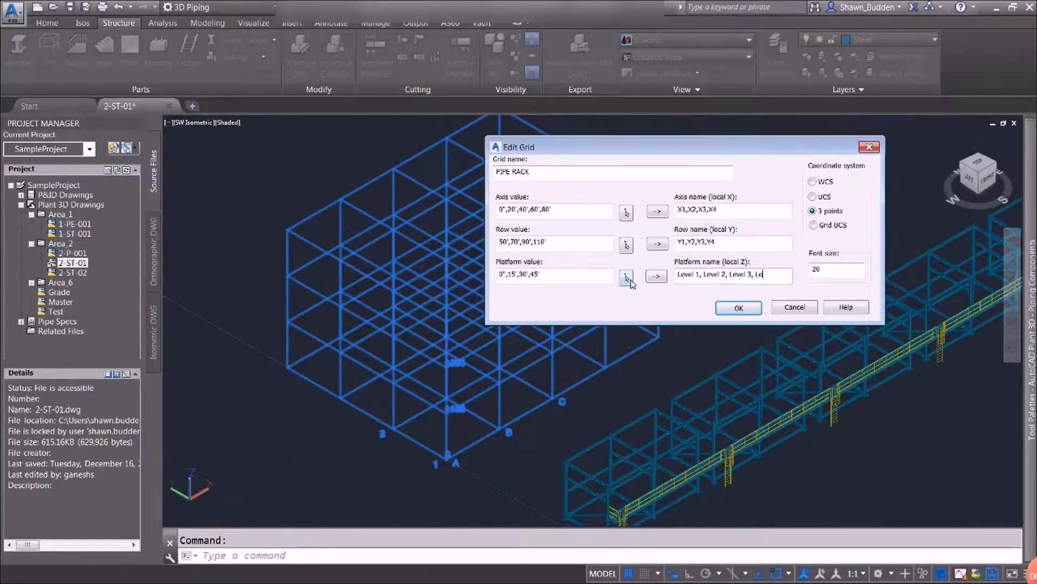
{"action": "type", "text": " 4"}
Apply the X1–X4, Y1–Y4 and Level 1–4 names and pan to review the labelled grid
{"action": "left_click", "coordinate": [745, 311]}
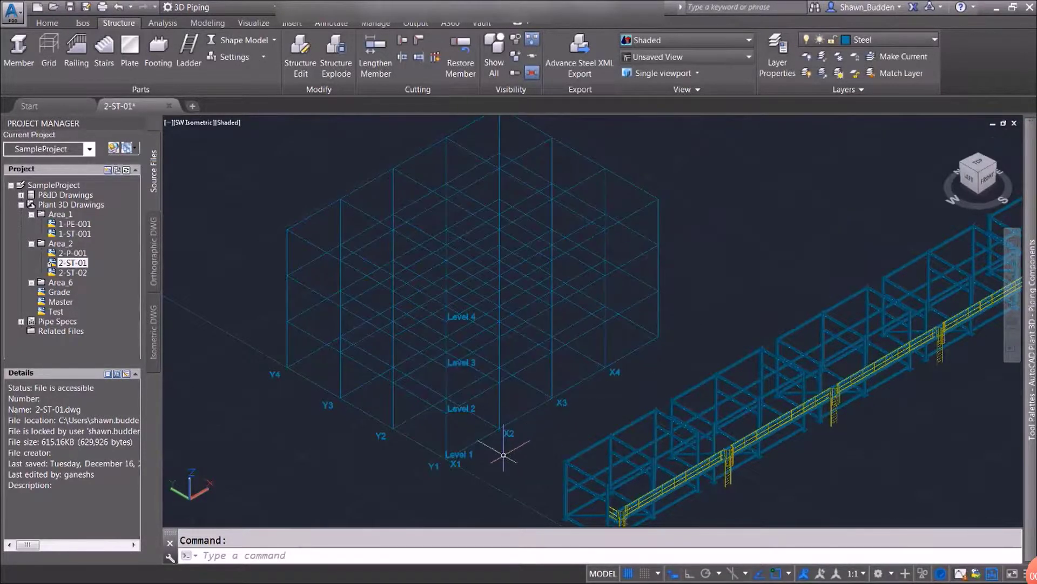
{"action": "scroll", "coordinate": [503, 455], "scroll_direction": "up", "scroll_amount": 2}
{"action": "scroll", "coordinate": [524, 447], "scroll_direction": "down", "scroll_amount": 3}
{"action": "middle_click_drag", "start_coordinate": [579, 447], "coordinate": [597, 332]}
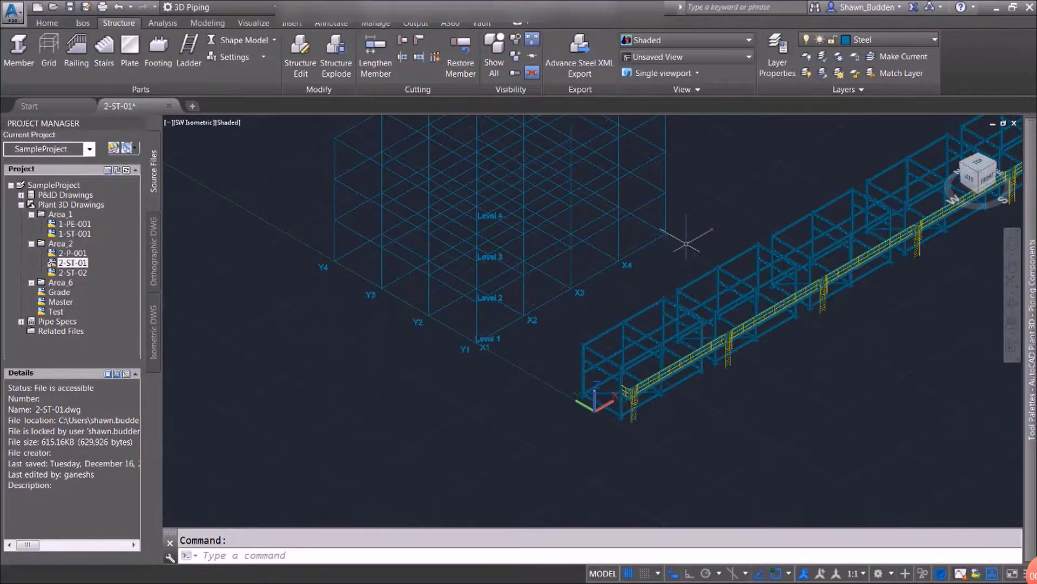
{"action": "middle_click_drag", "start_coordinate": [587, 236], "coordinate": [554, 286]}
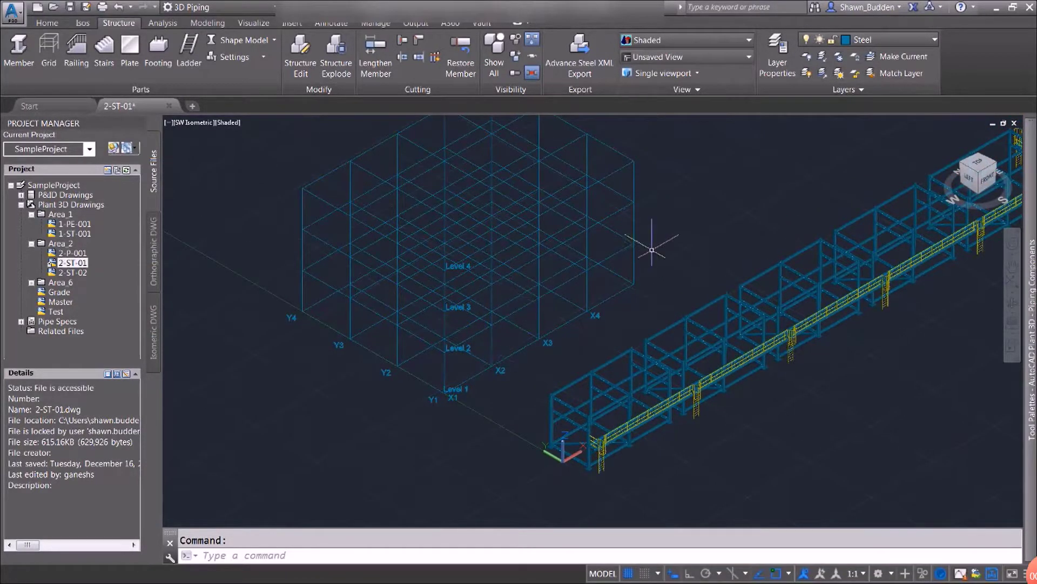